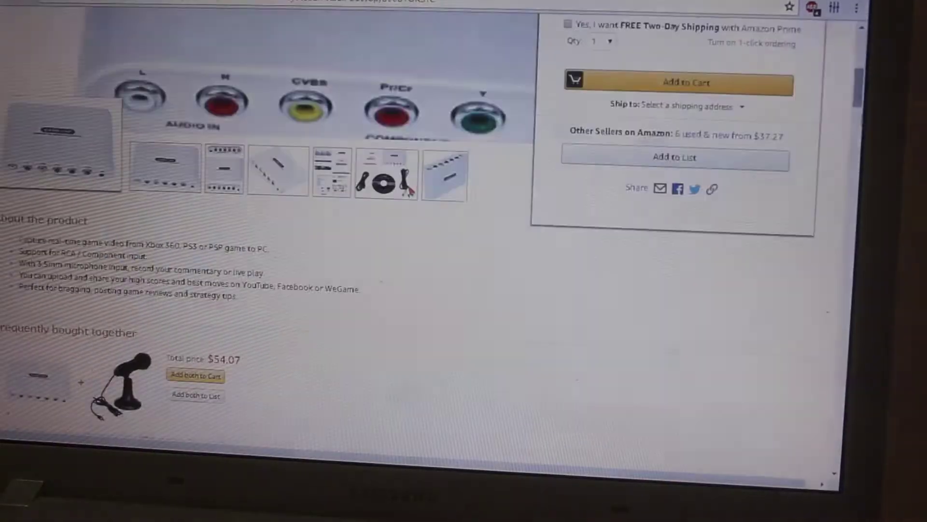
Enlarge the Gamecap HD Recorder product image on its Amazon page.
left_click(310, 97)
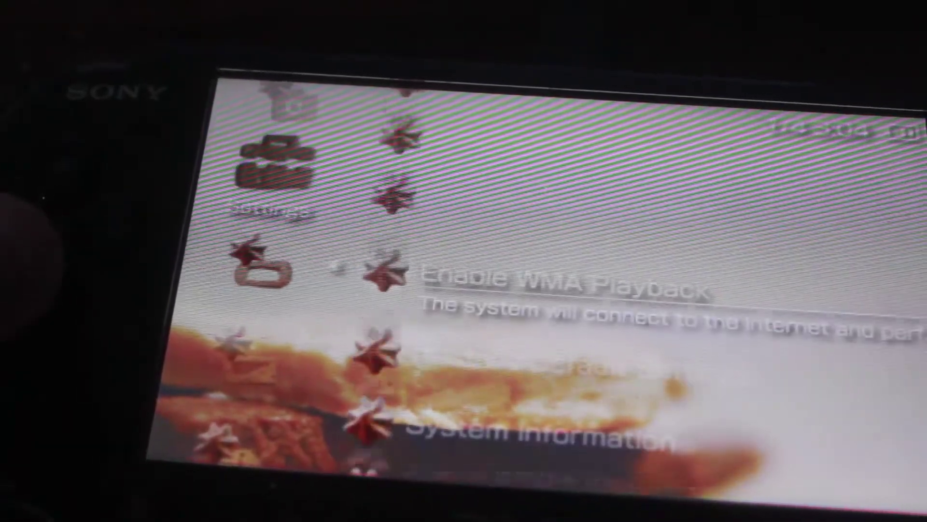
Put the PSP in USB Connection mode and start the RemoteJoy Neccesities download on MediaFire.
key("Return")
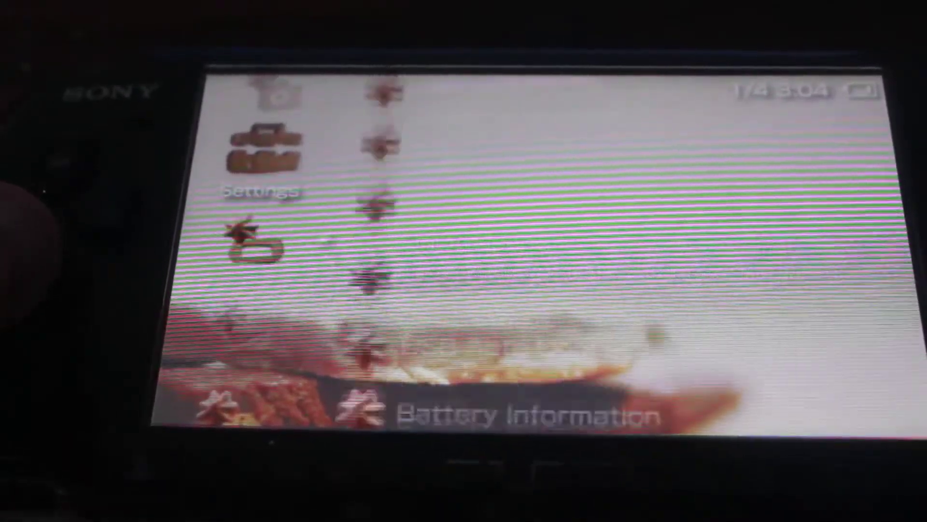
key("Up")
key("Return")
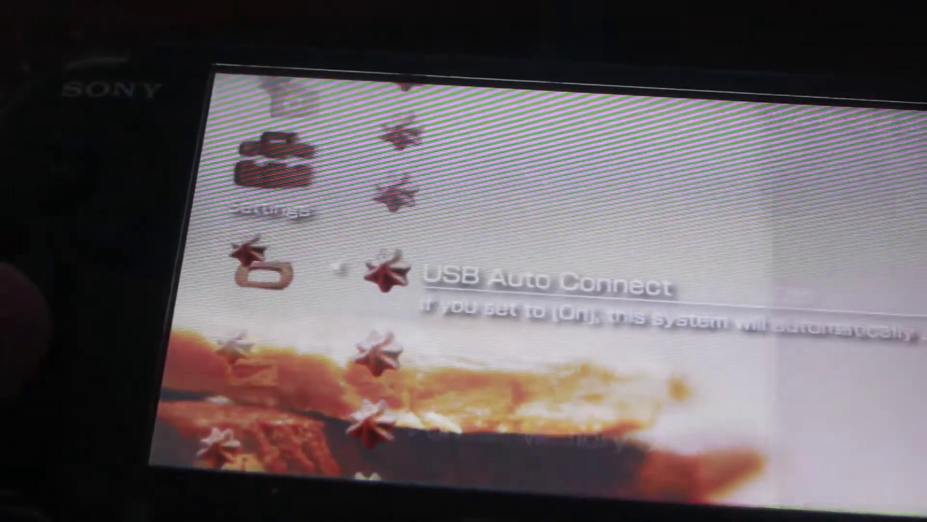
key("Escape")
key("Escape")
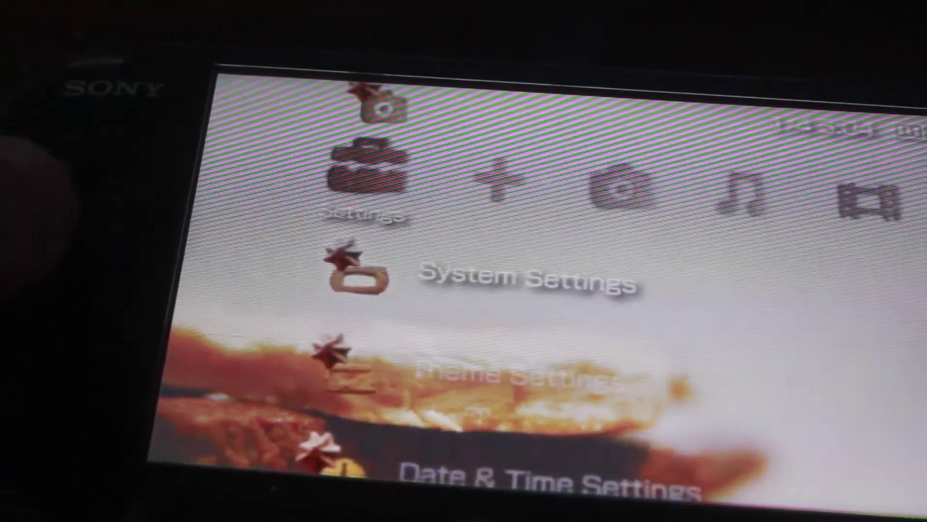
key("Return")
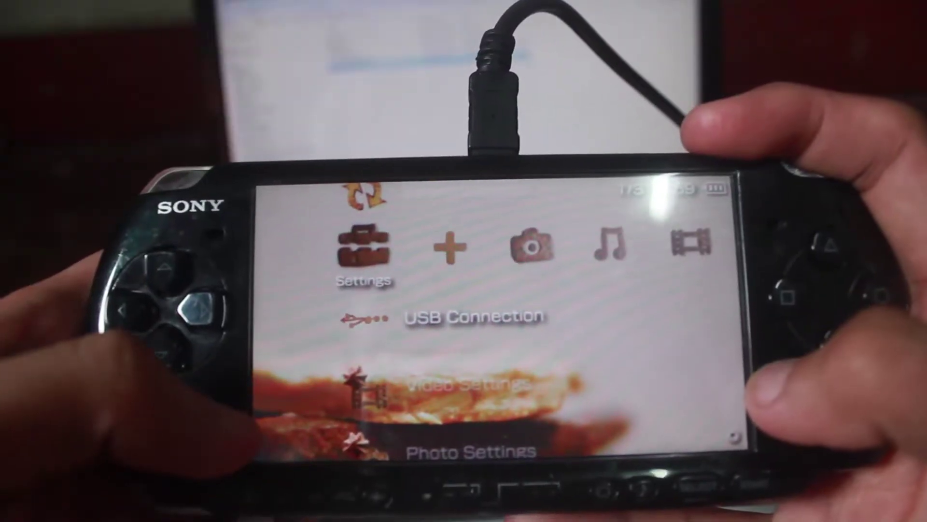
key("Return")
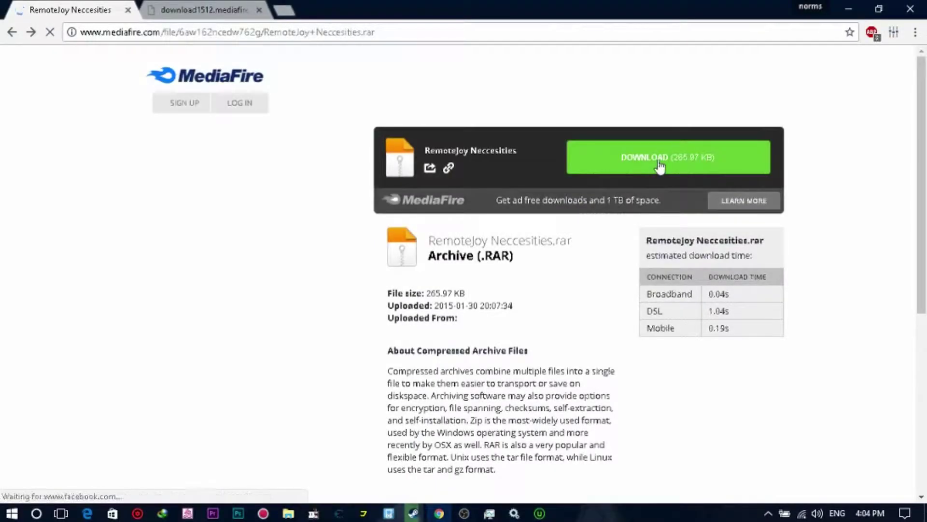
left_click(660, 165)
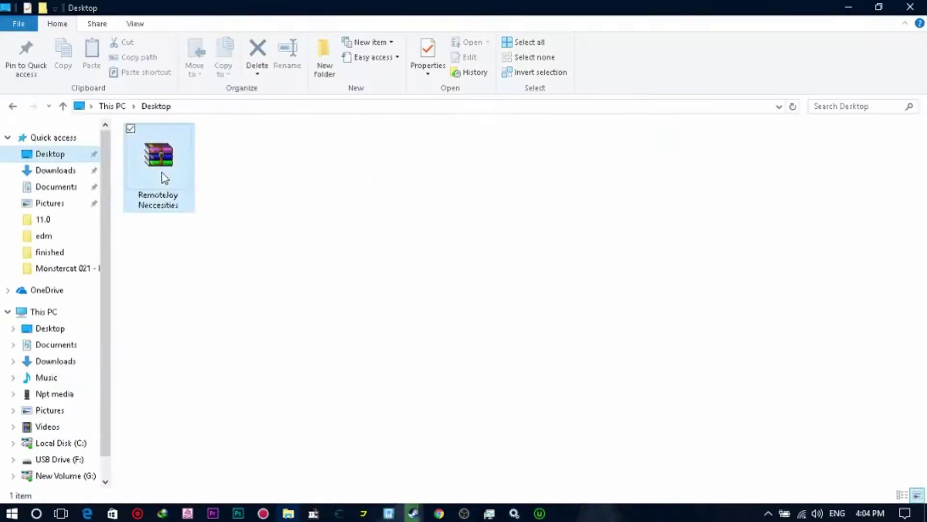
Extract RemoteJoy Neccesities.rar on the Desktop and copy SEPLUGINS to USB Drive (E:), overwriting all.
right_click(193, 173)
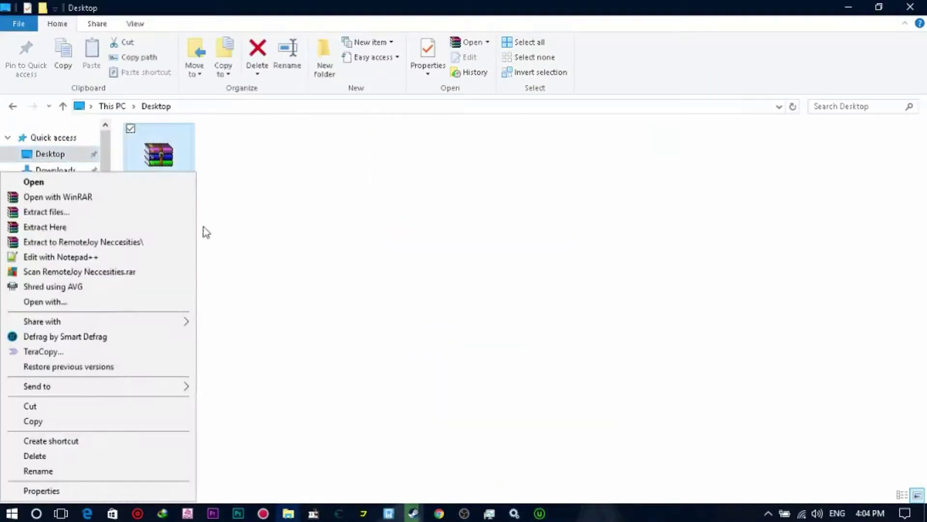
left_click(148, 230)
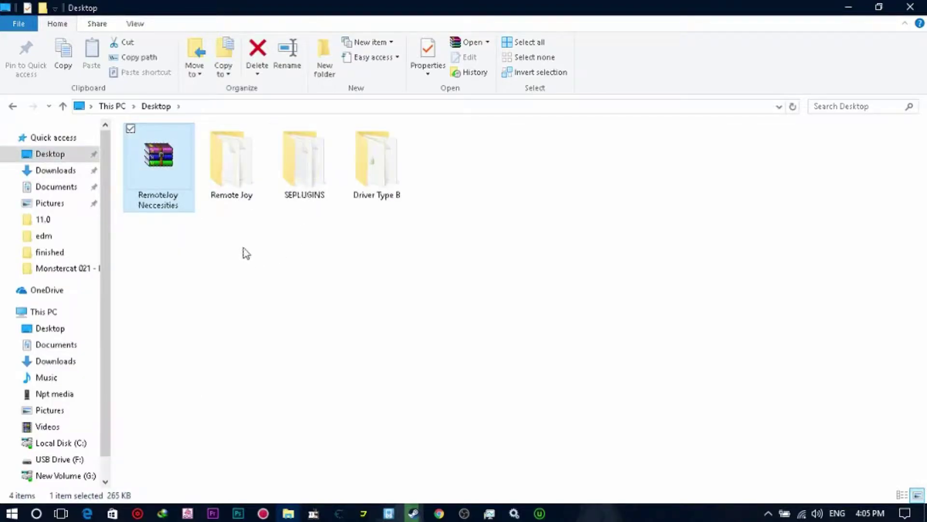
left_click_drag(246, 253, 425, 206)
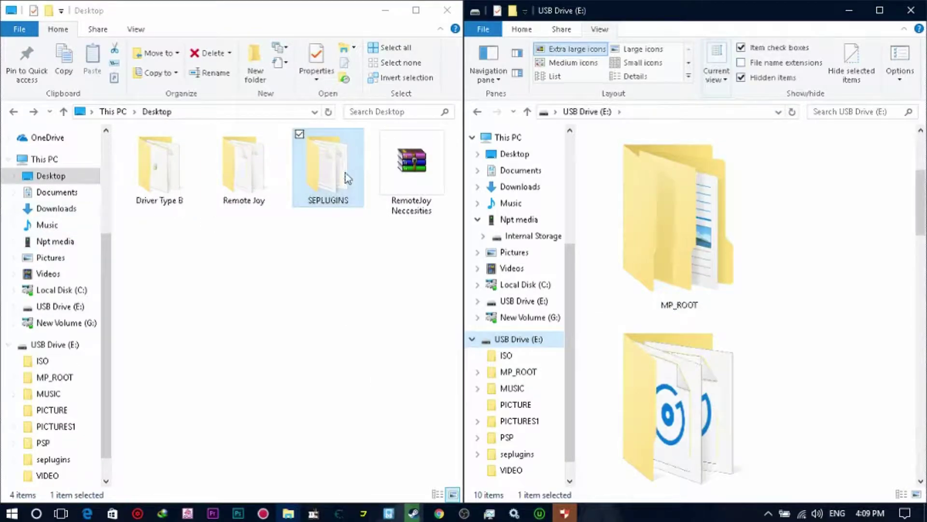
left_click_drag(348, 179, 823, 235)
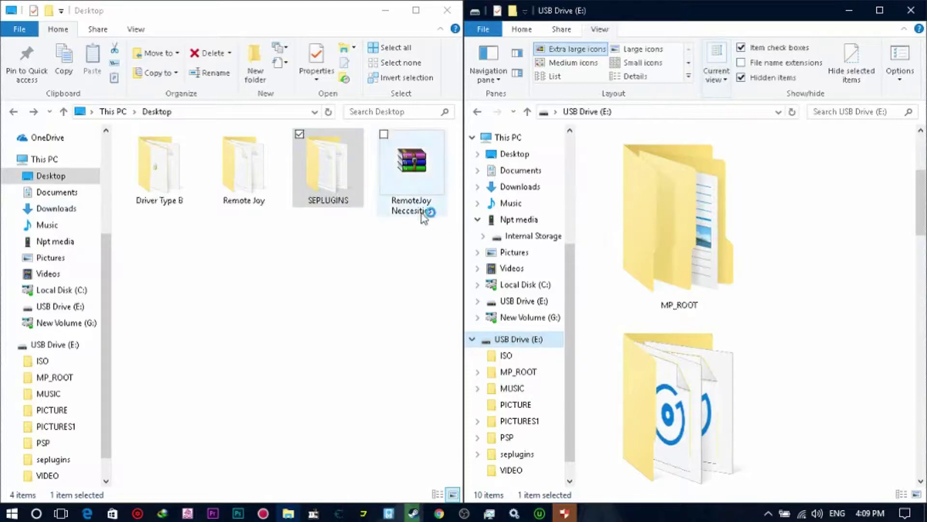
left_click(577, 206)
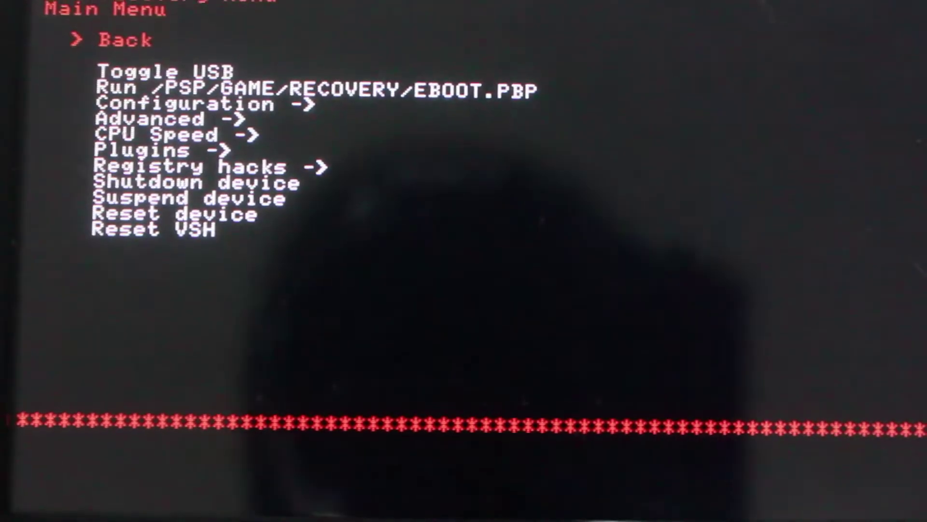
Open the Plugins list in the PSP recovery menu, then right-click the "PSP" Type A device.
key("Down")
key("Down")
key("Down")
key("Down")
key("Down")
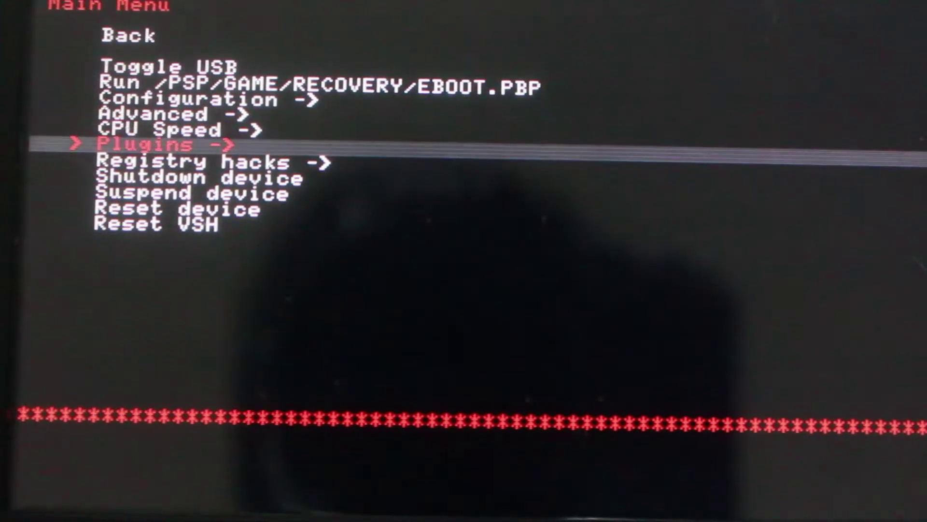
key("Up")
key("Return")
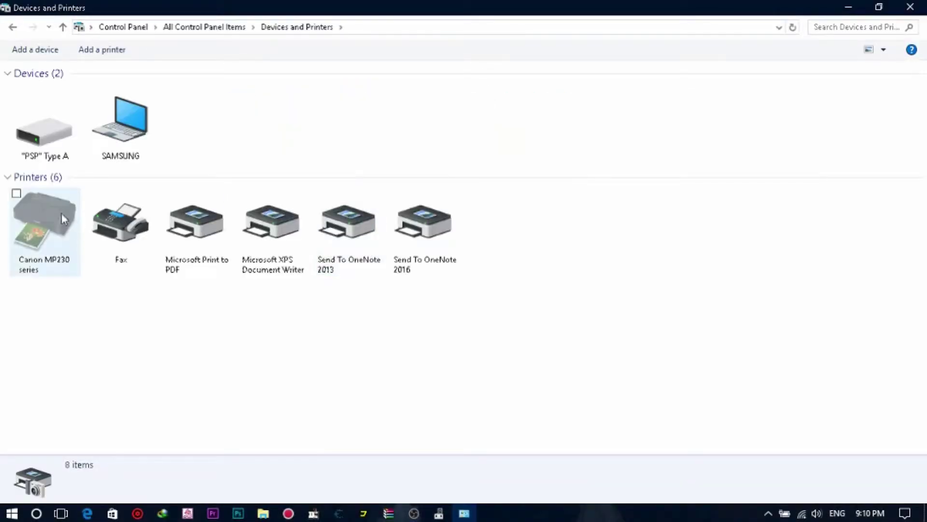
left_click(51, 162)
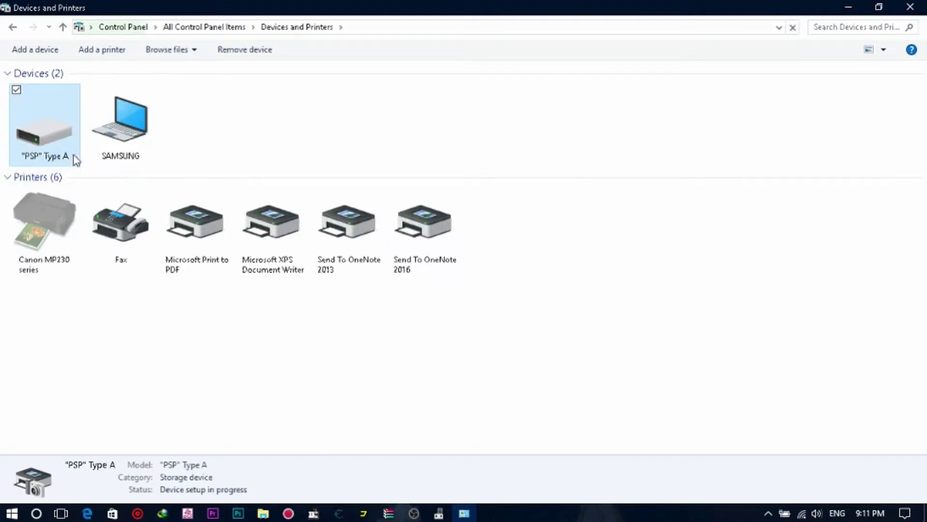
right_click(68, 160)
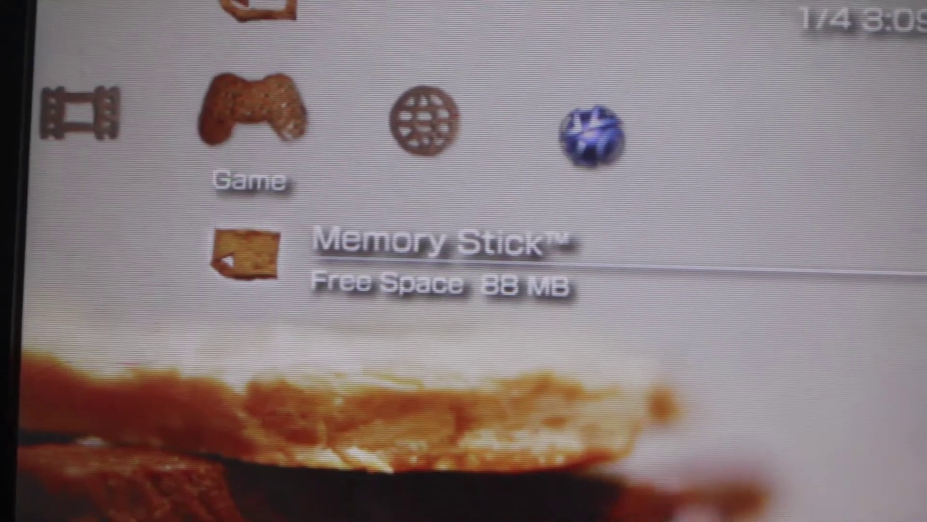
Step down through the PRO VSH MENU entries with the D-pad.
key("Down")
key("Down")
key("Down")
key("Down")
key("Down")
key("Down")
key("Down")
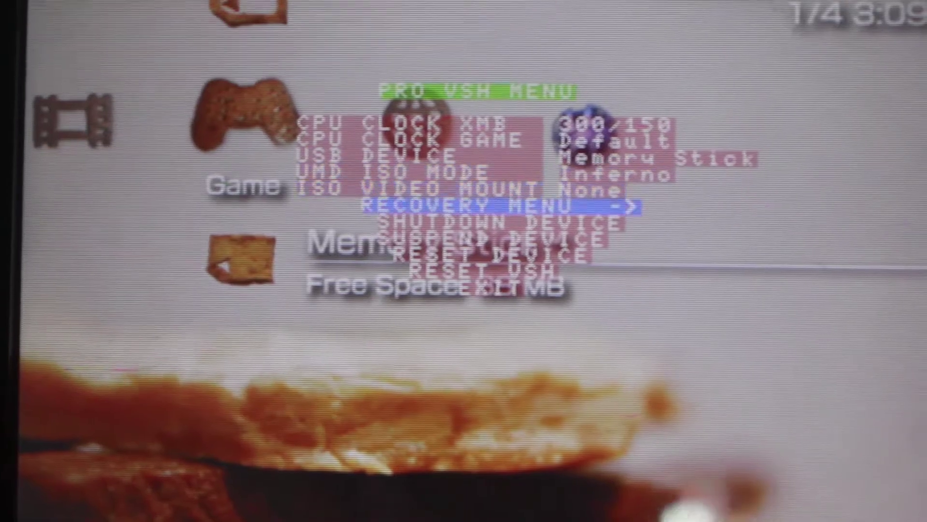
key("Down")
key("Down")
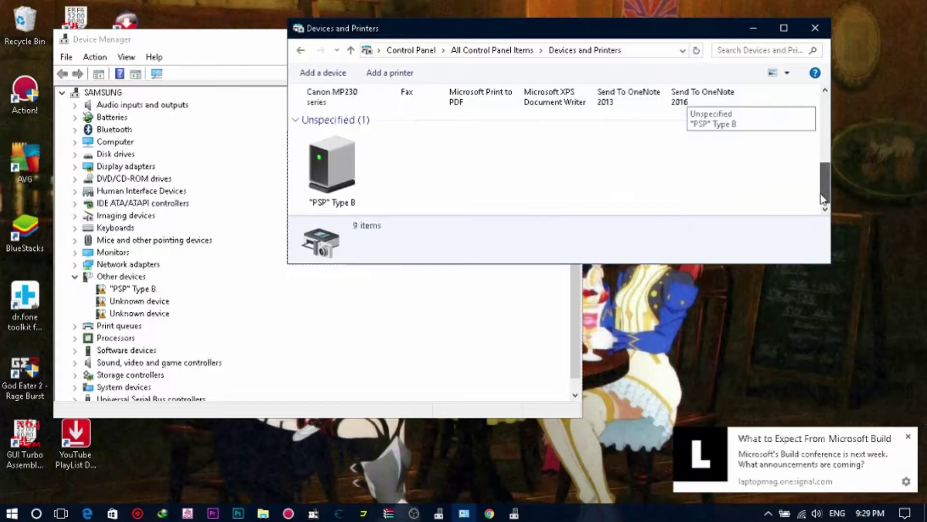
left_click_drag(823, 199, 823, 106)
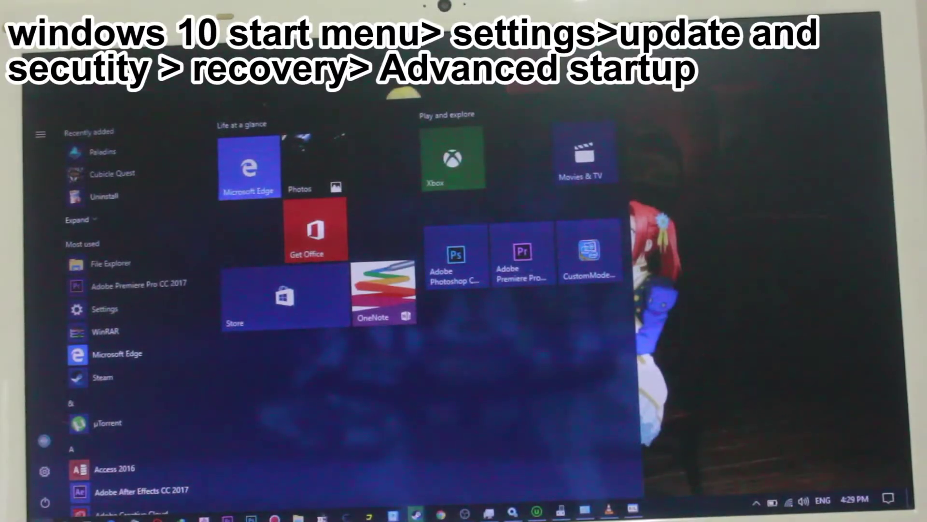
Go to Settings > Update & security > Recovery for the Advanced startup restart.
left_click(104, 308)
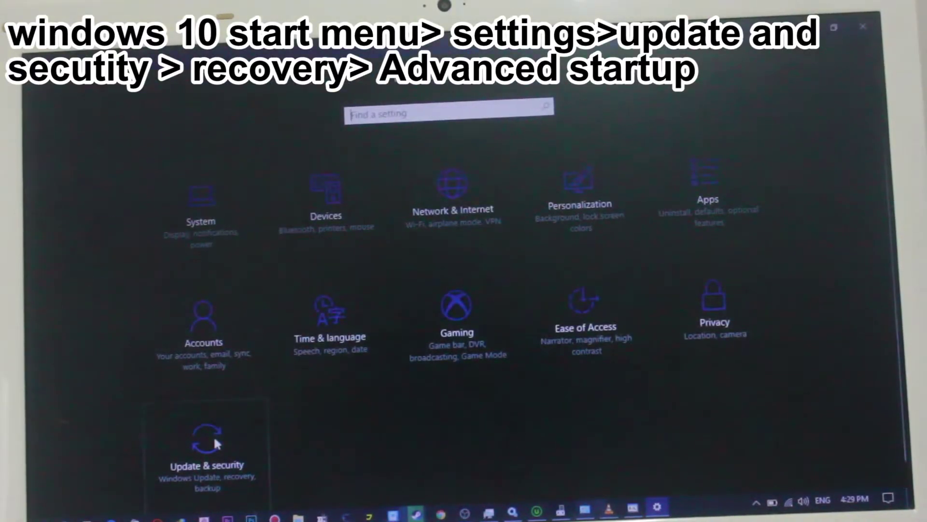
left_click(216, 444)
left_click(75, 312)
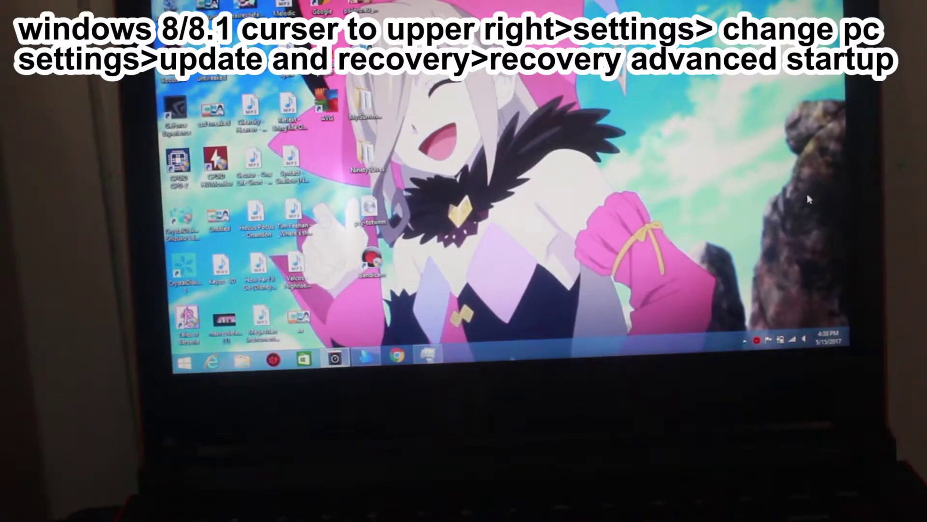
Restart into advanced startup from Windows 8 PC settings' Update and recovery > Recovery page.
mouse_move(842, 10)
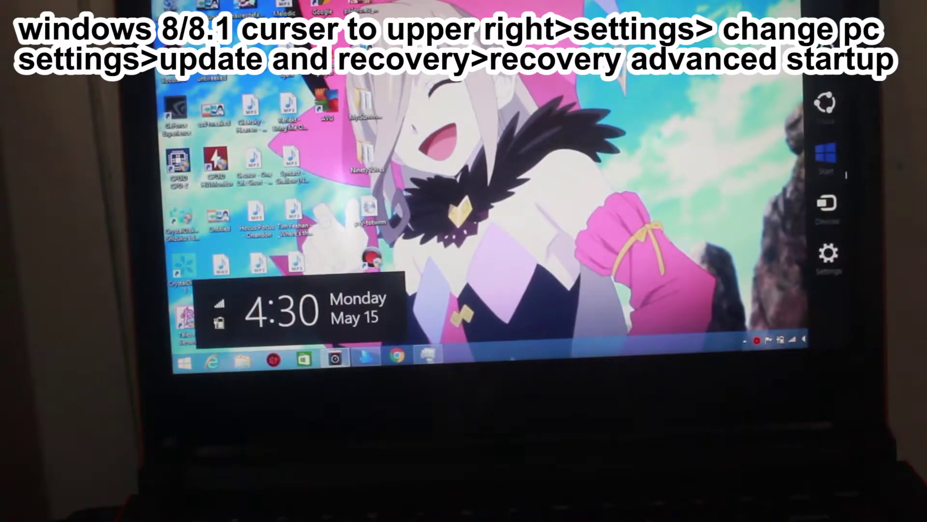
left_click(828, 248)
left_click(794, 316)
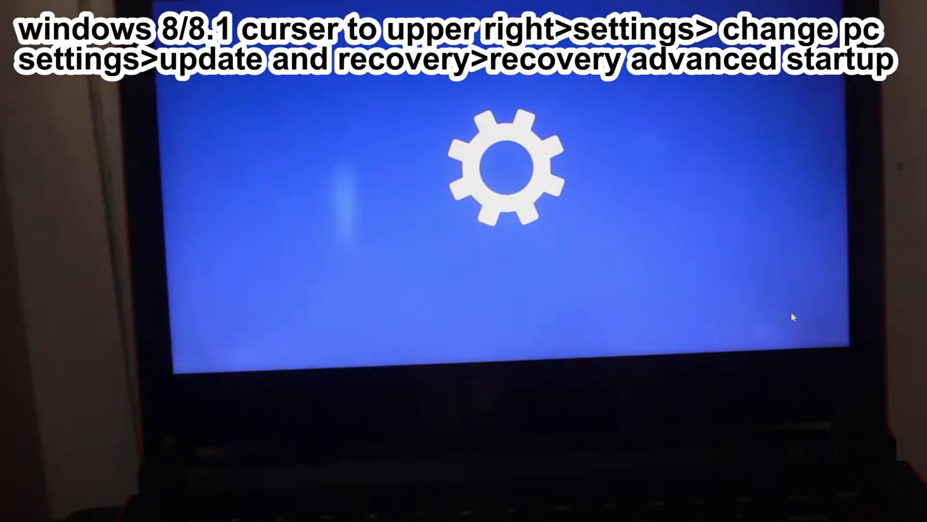
left_click(222, 259)
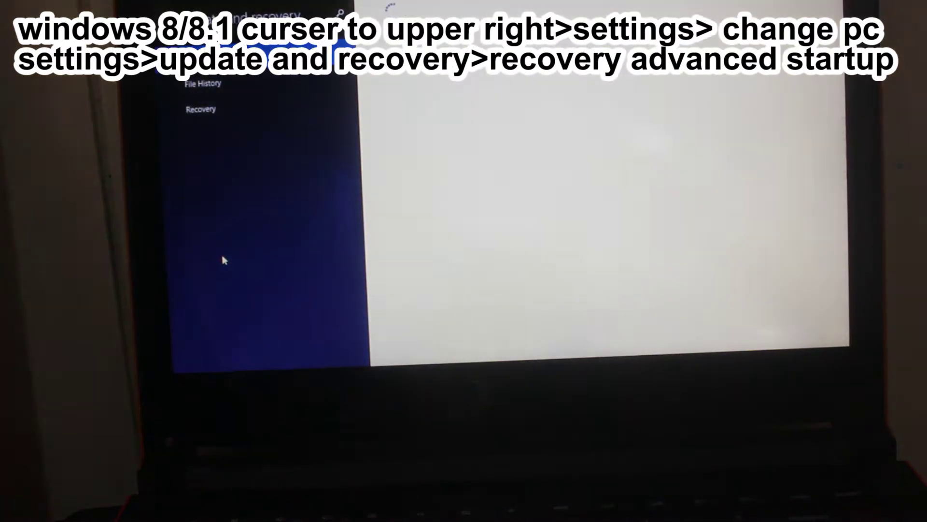
left_click(333, 96)
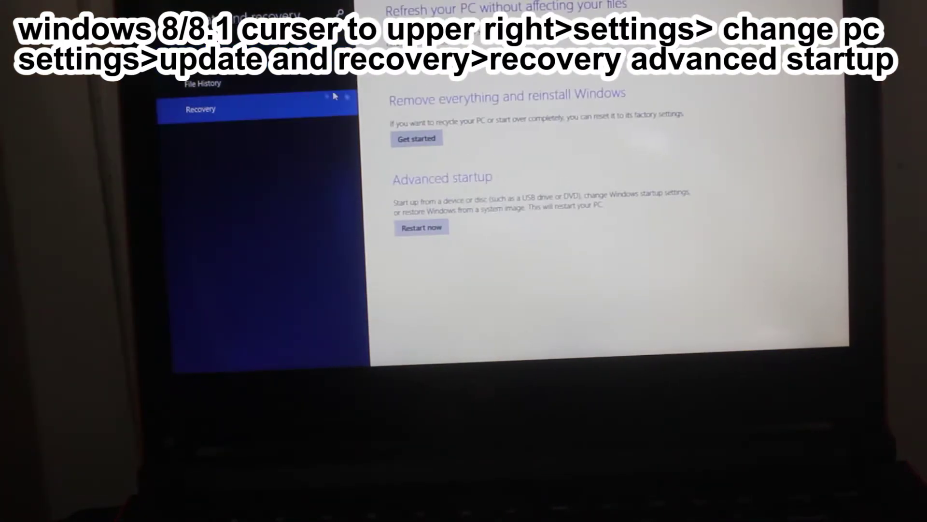
left_click(422, 228)
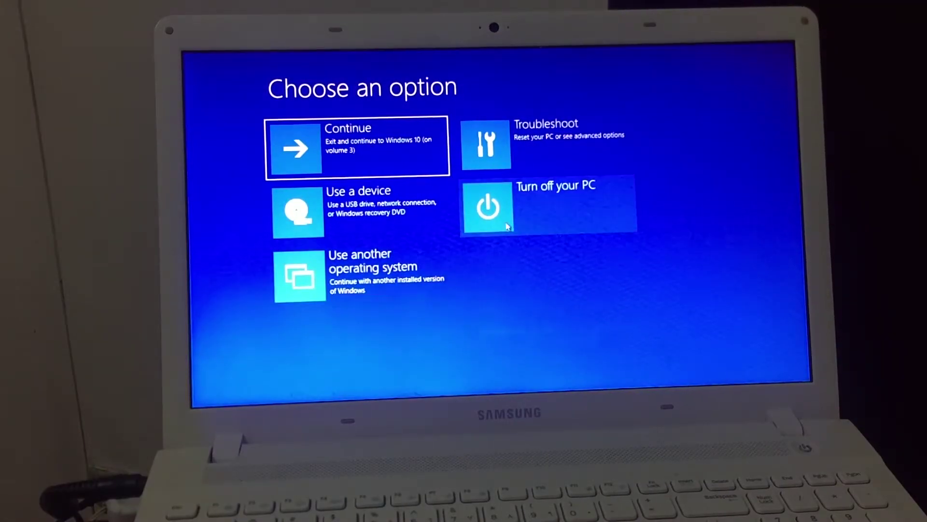
Reboot via Troubleshoot > Advanced options > Startup Settings, choosing 7 to disable driver signature enforcement.
left_click(530, 151)
left_click(415, 208)
left_click(502, 271)
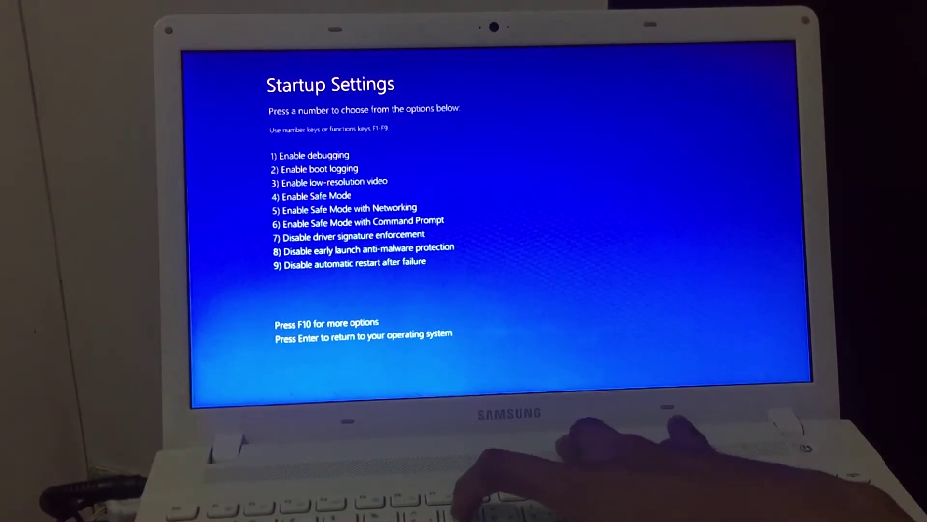
key("7")
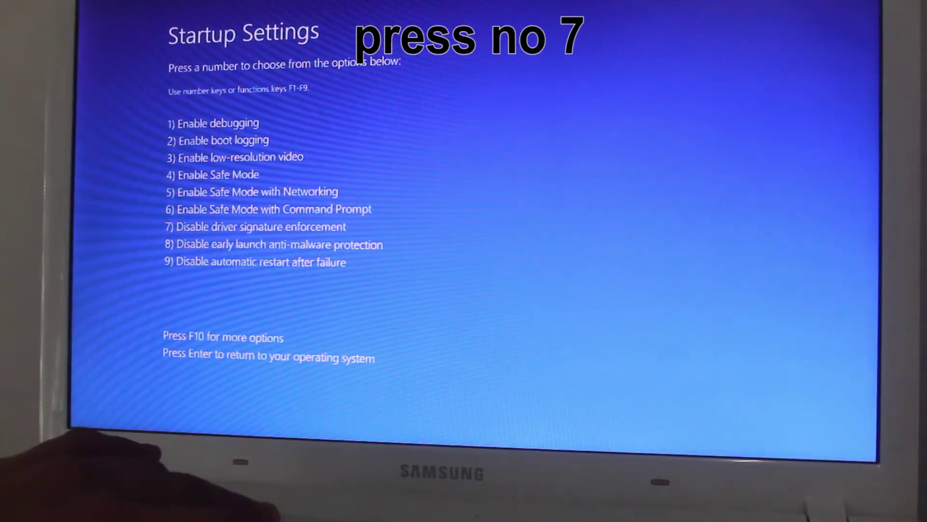
key("7")
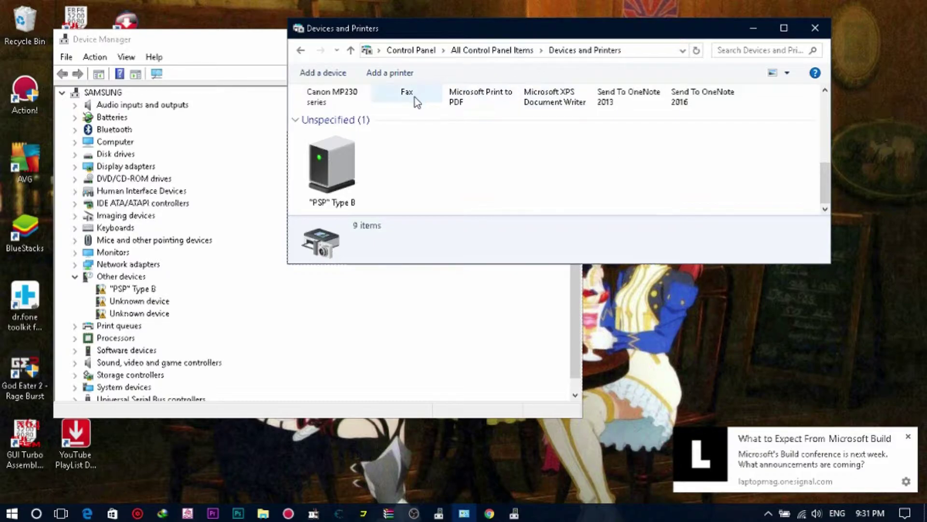
Open the "PSP" Type B device's Properties and choose Update Driver on the Driver tab.
left_click(136, 296)
right_click(135, 294)
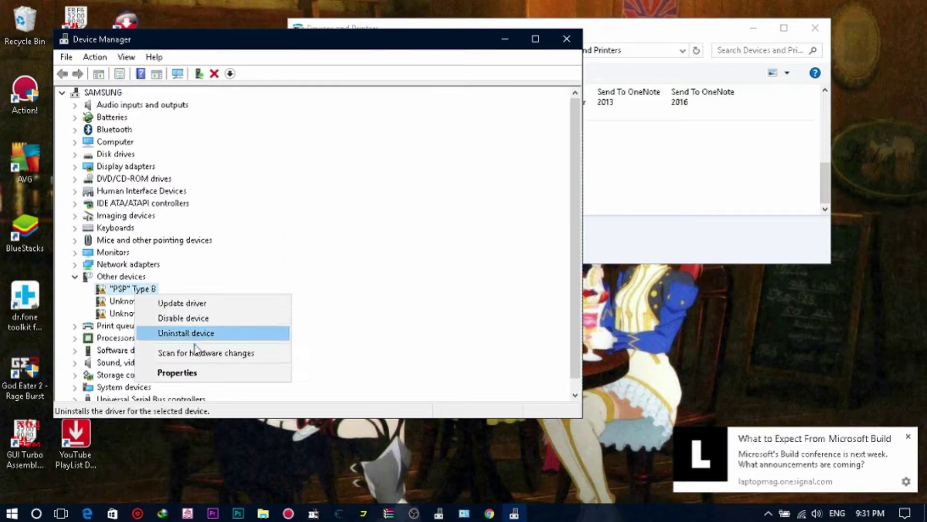
left_click(200, 373)
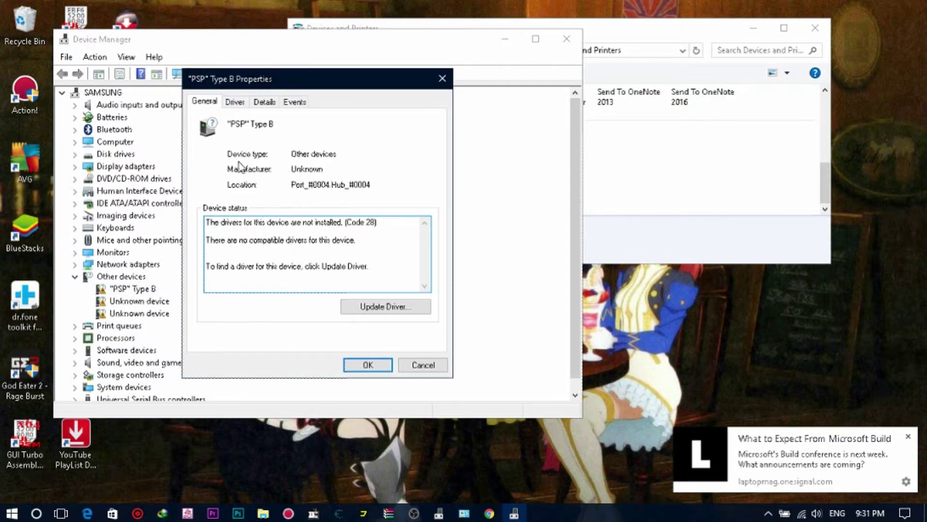
left_click(238, 106)
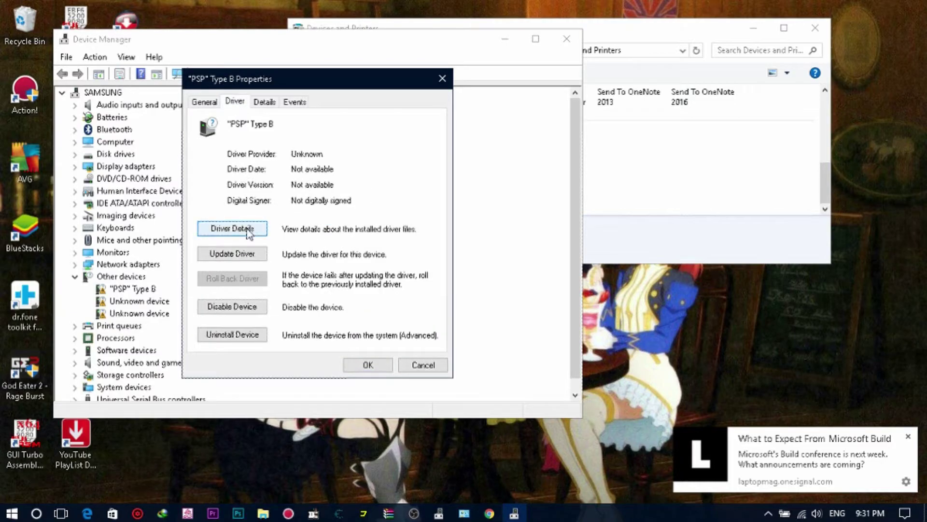
left_click(250, 256)
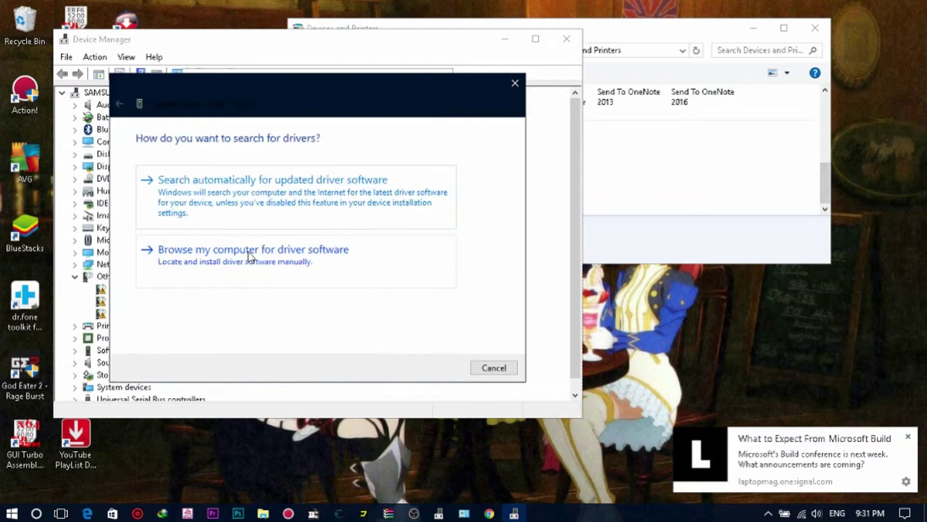
Point the wizard at RemoteJoy Lite\drivers\usb_driver_x64 and install the "PSP" Type B driver.
left_click(295, 271)
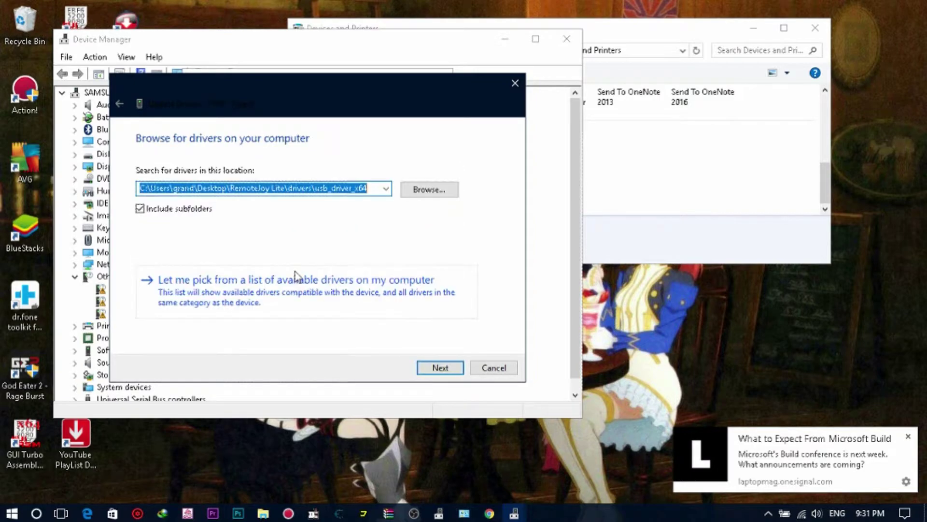
left_click(445, 194)
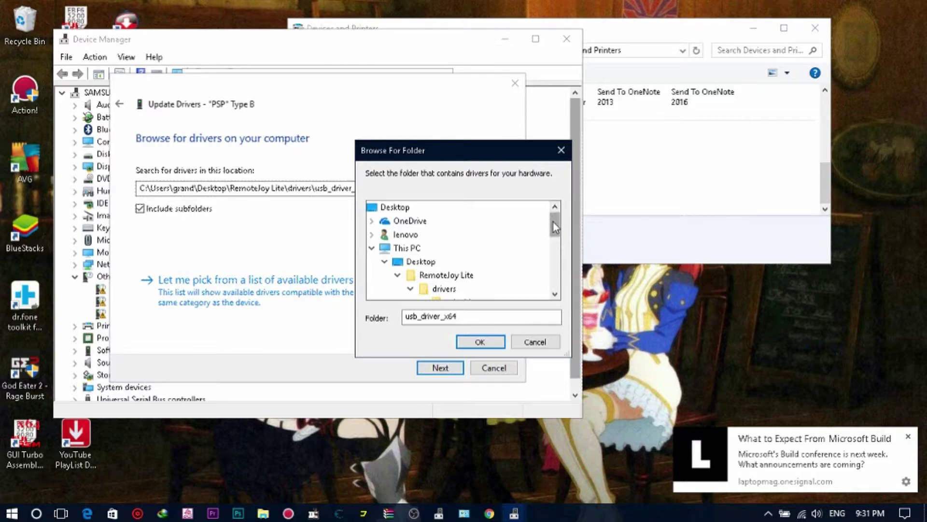
left_click_drag(553, 221, 551, 231)
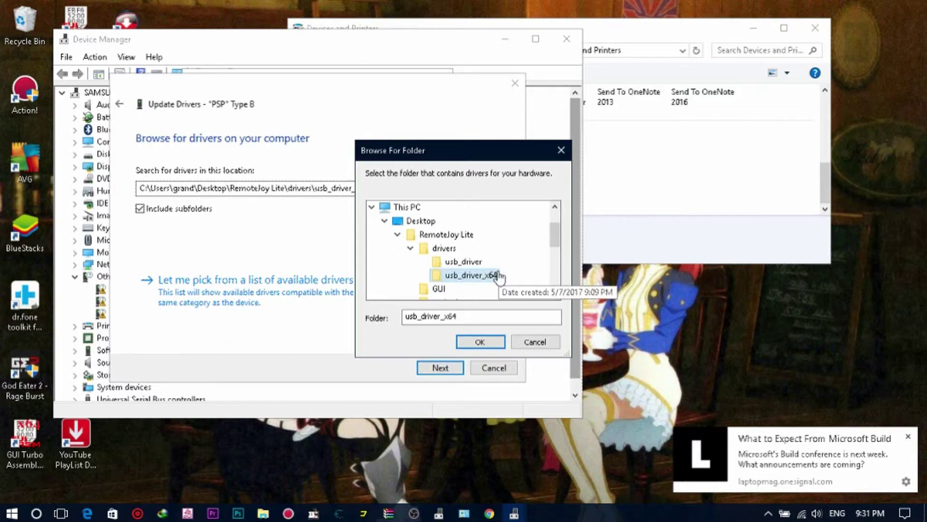
left_click(477, 344)
left_click(439, 369)
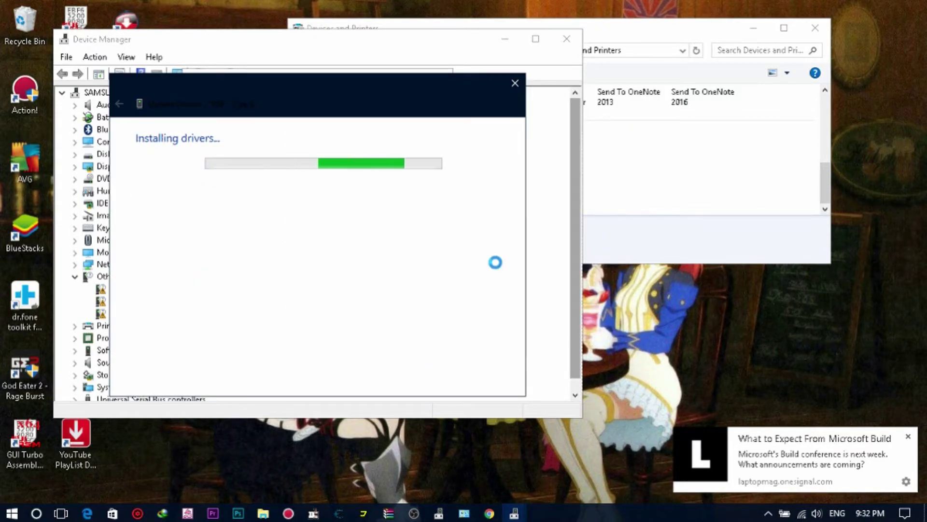